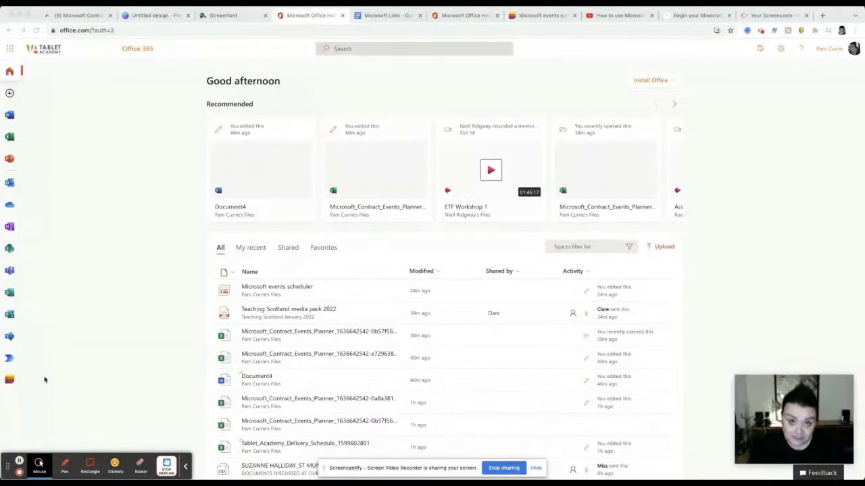
Open Microsoft Lists from the Office 365 home page and dismiss the Welcome to Lists introduction.
scroll(75, 380, down, 1)
scroll(75, 380, up, 1)
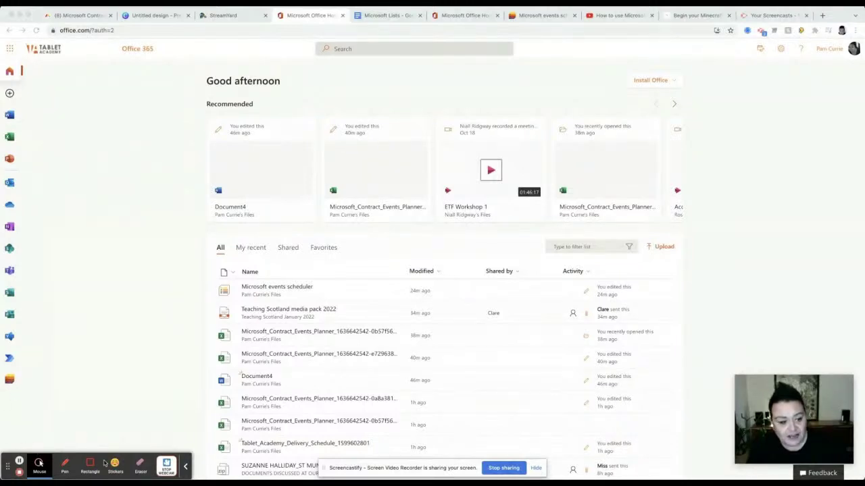
click(8, 379)
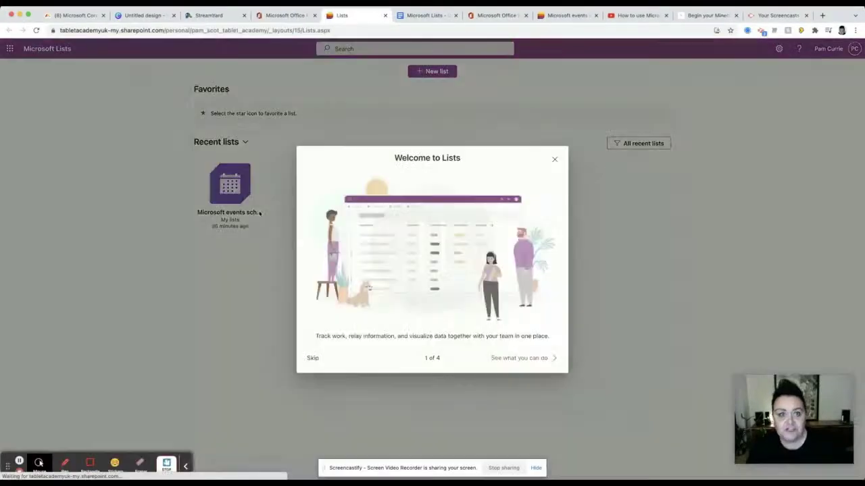
click(555, 162)
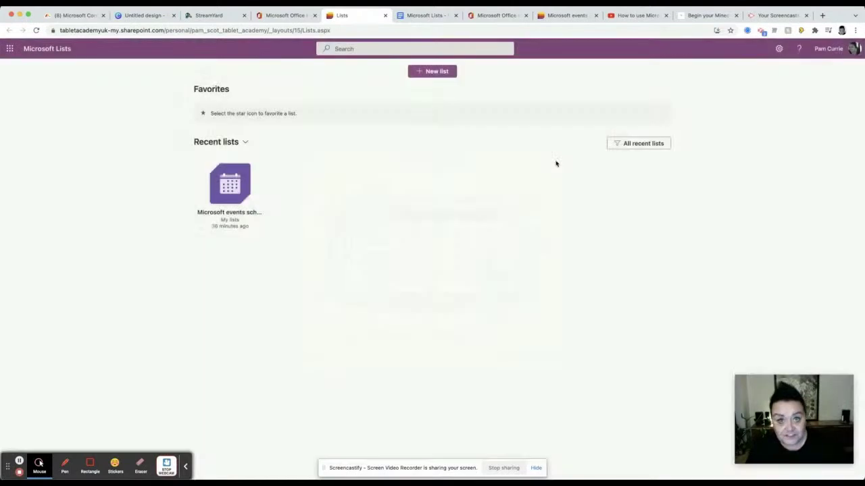
Look through the app launcher and its full list of apps to locate Lists, and close the launcher.
click(9, 50)
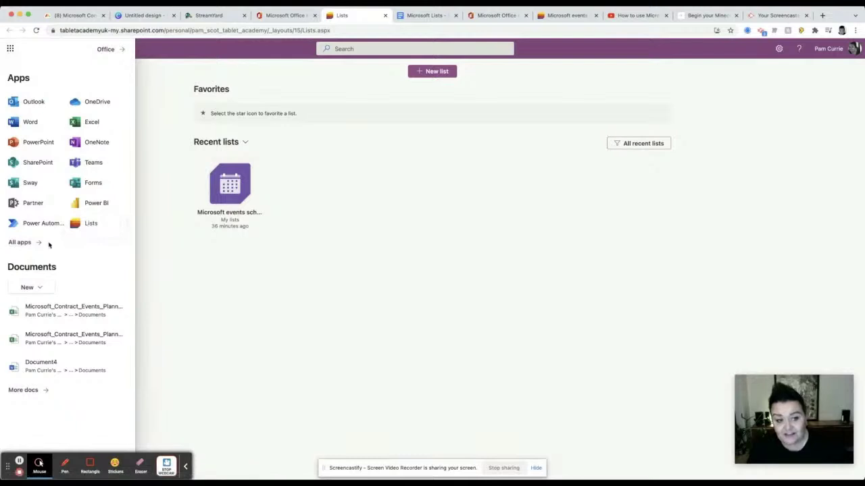
click(25, 244)
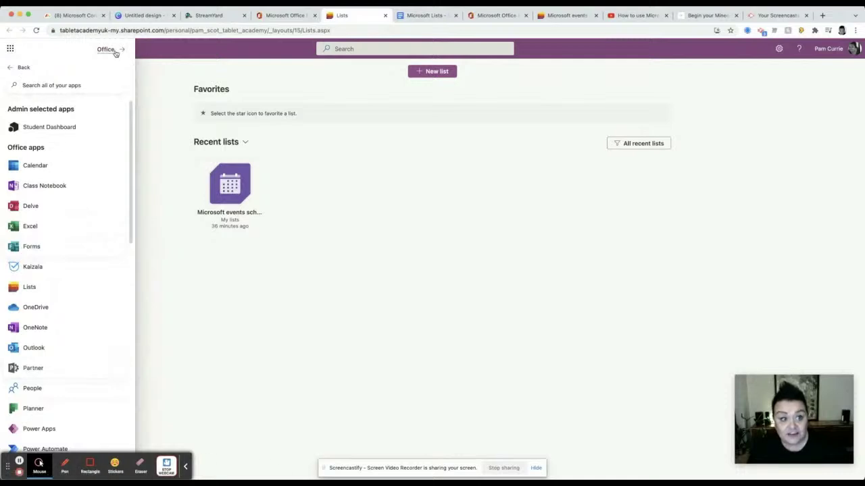
click(15, 66)
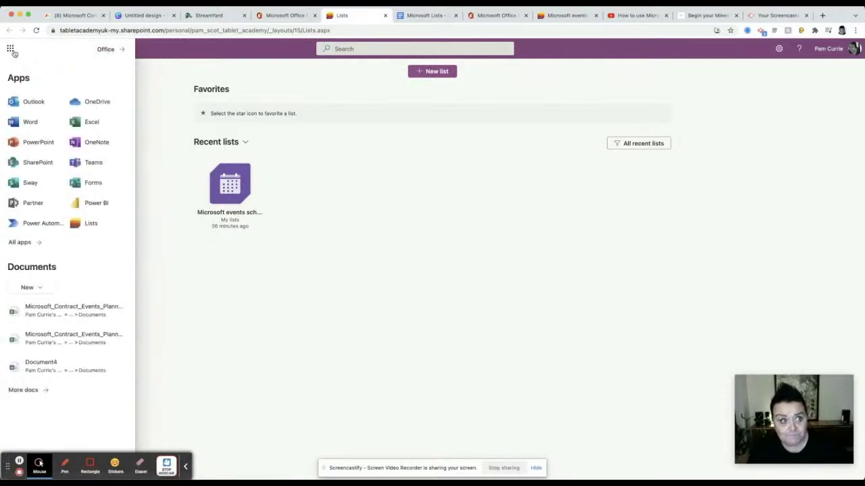
click(11, 48)
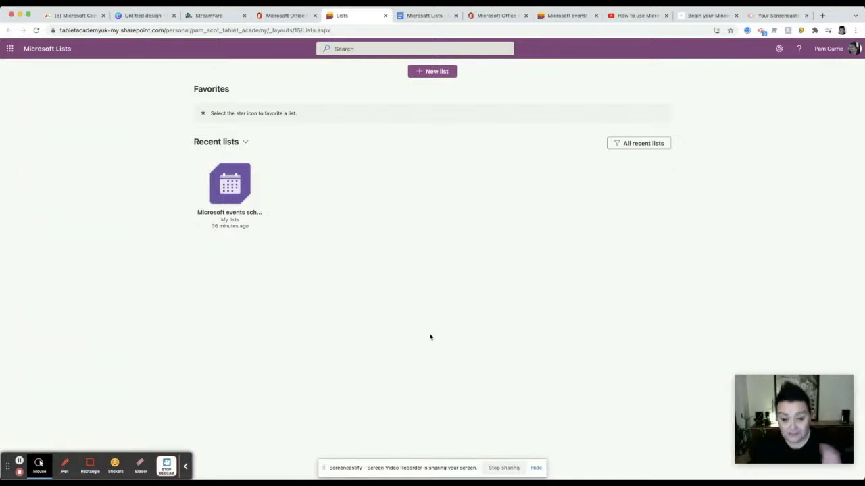
Preview the Work progress tracker template for a new list and examine its columns from Work item to Notes.
click(434, 74)
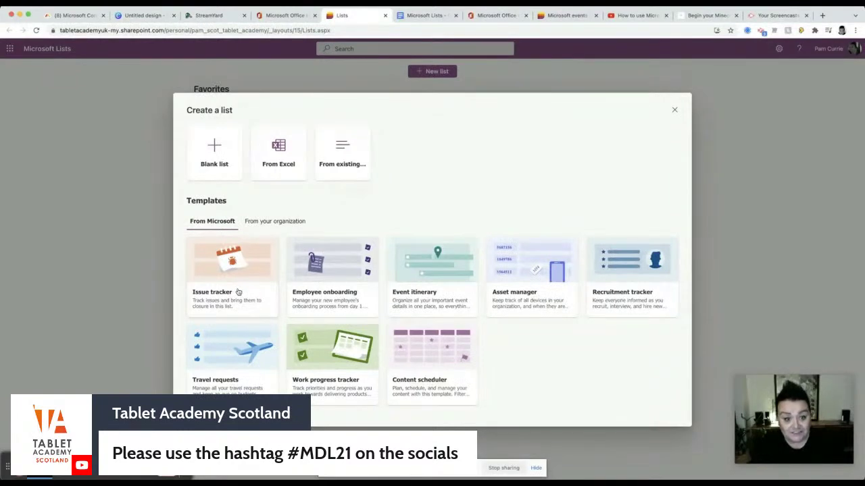
click(341, 370)
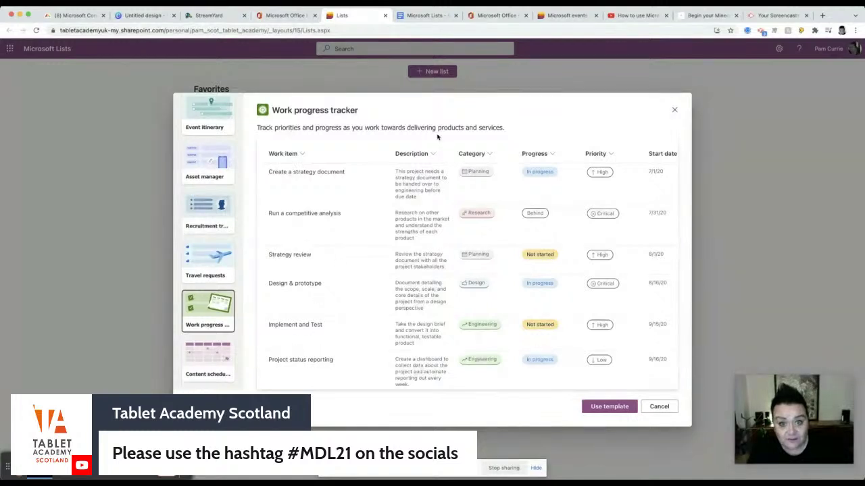
scroll(402, 340, right, 3)
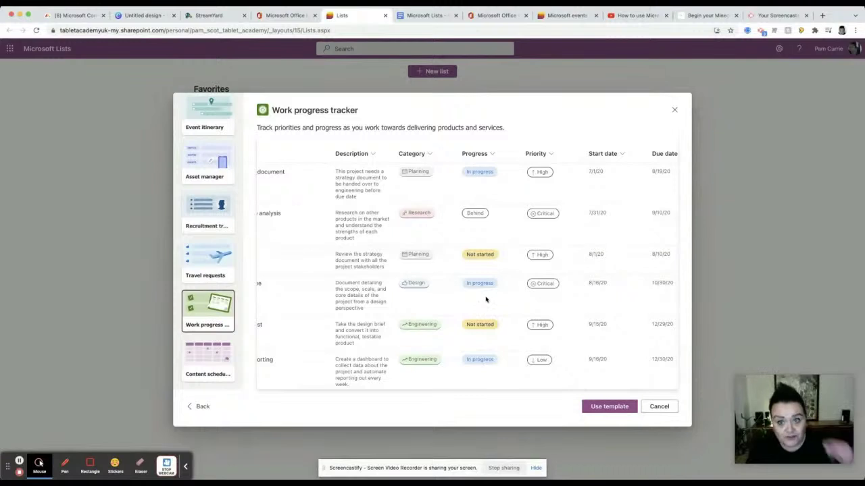
scroll(486, 299, right, 1)
scroll(485, 299, right, 3)
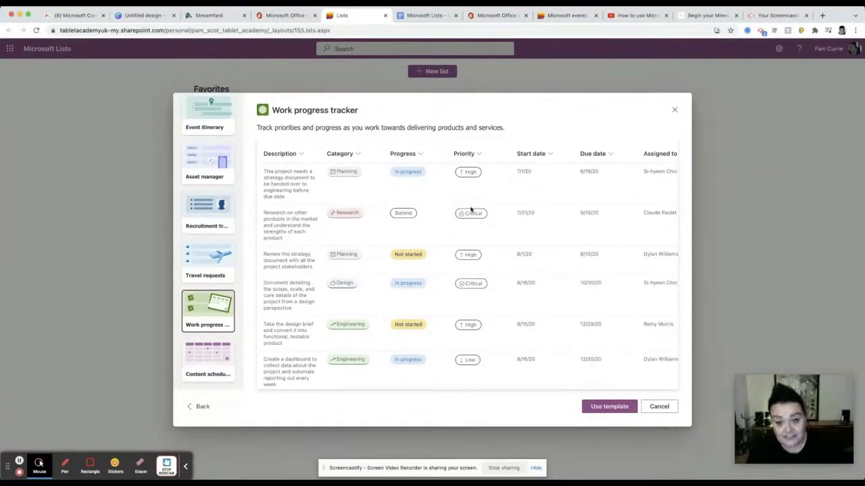
scroll(475, 286, right, 3)
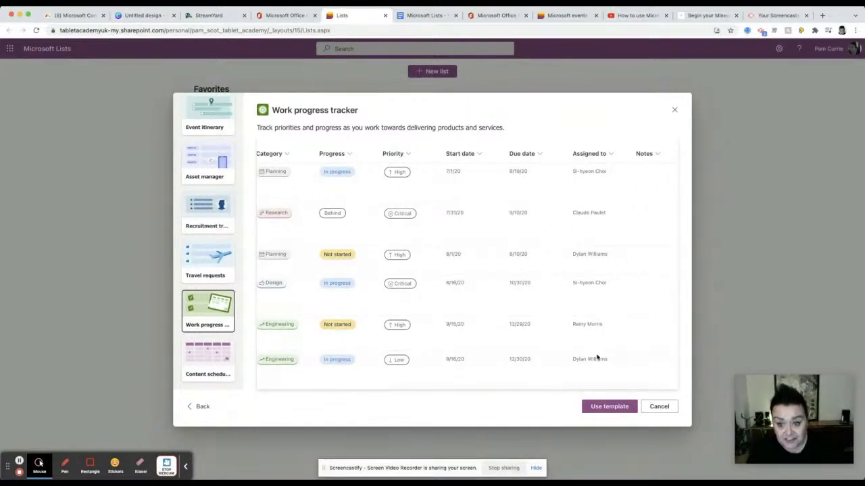
scroll(380, 270, left, 8)
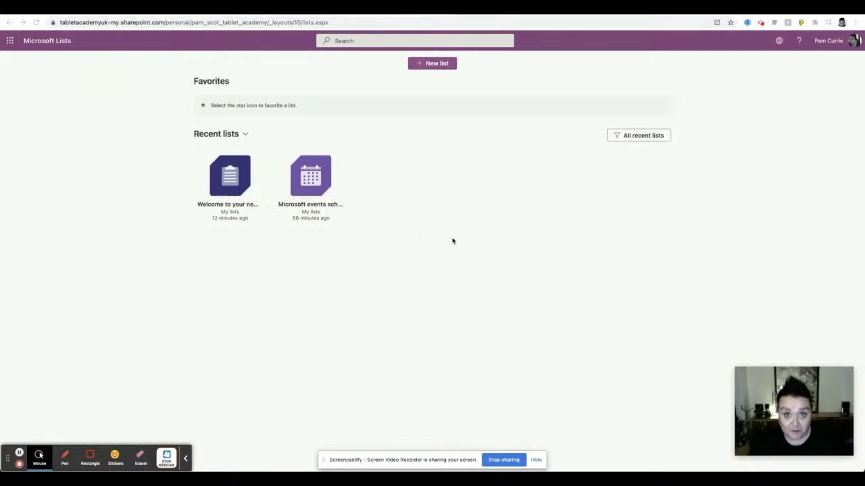
View the options for creating a new list from an existing list and close the dialog without creating one.
click(432, 63)
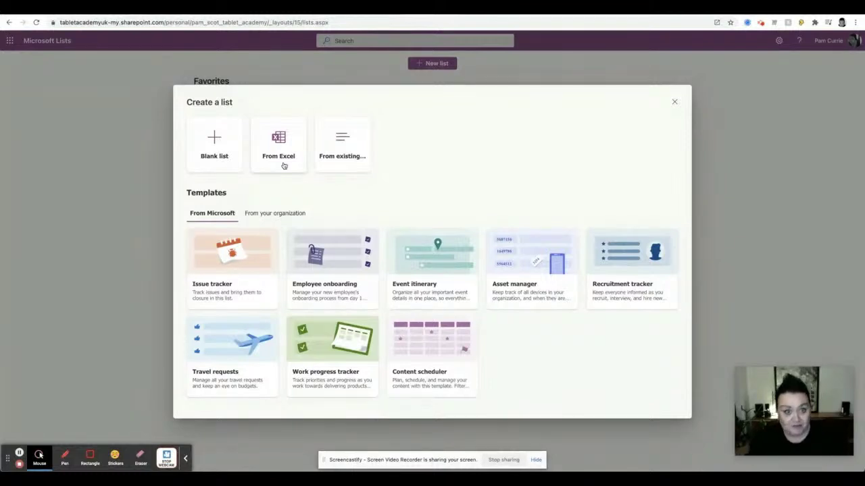
click(338, 161)
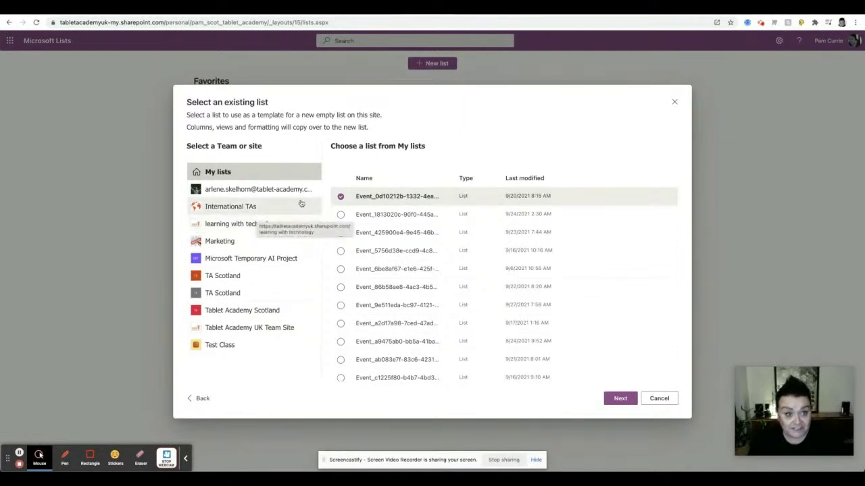
click(676, 100)
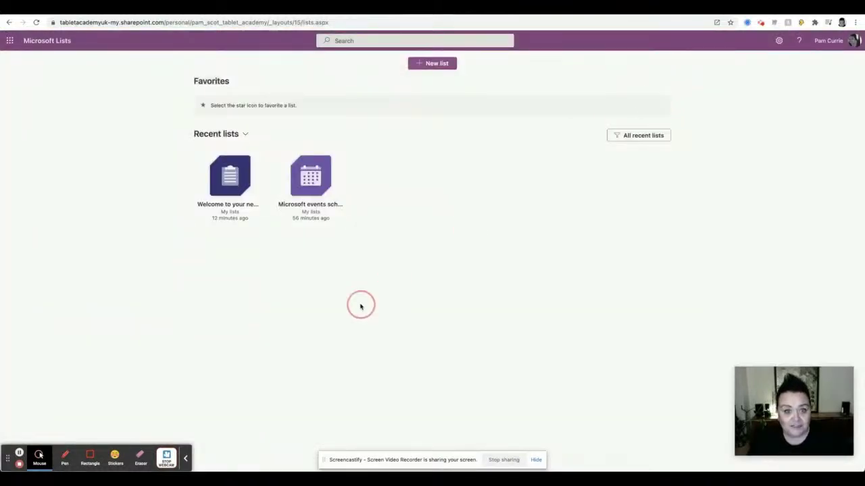
Open the Microsoft events scheduler list and open its Glow on iPad item for editing.
click(310, 186)
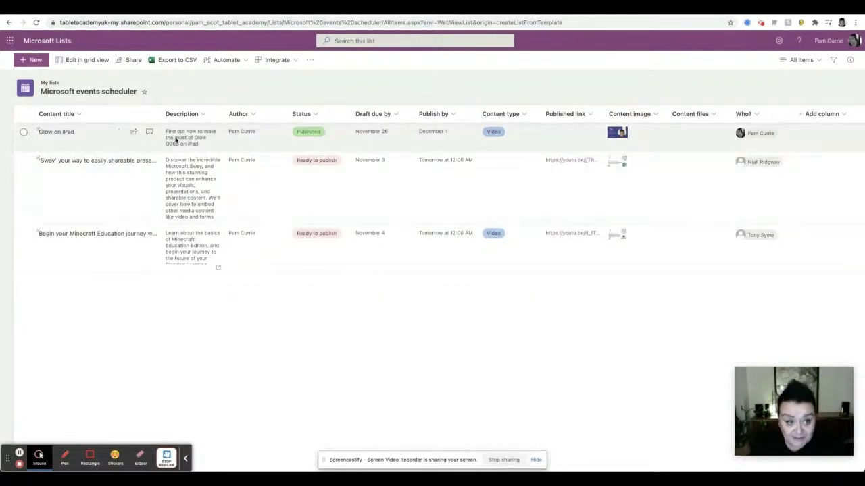
click(24, 133)
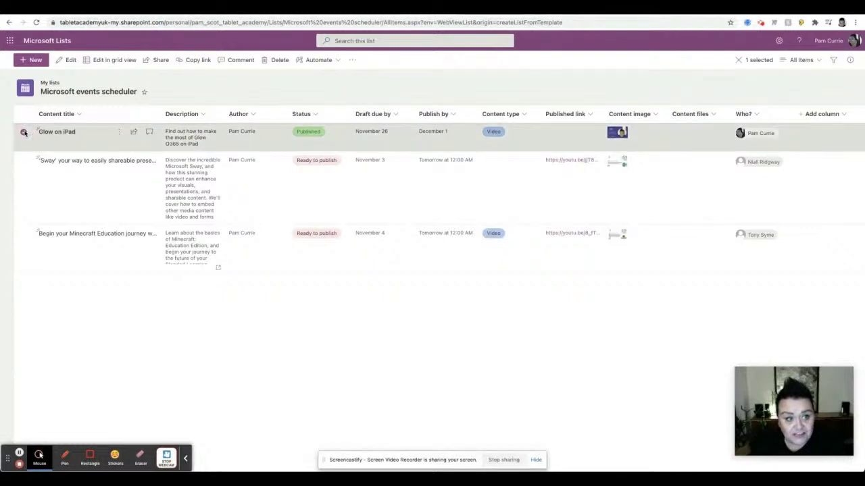
click(62, 61)
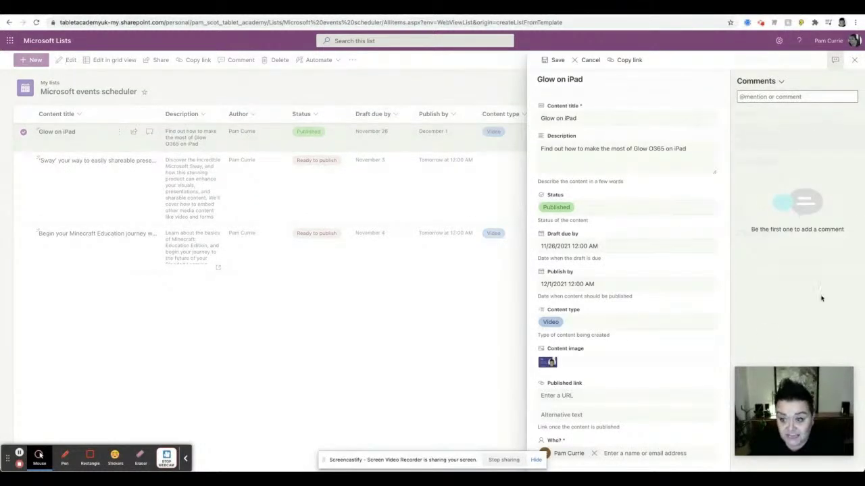
Examine the Glow on iPad item's title, description, available status choices and date fields.
triple_click(581, 118)
click(574, 155)
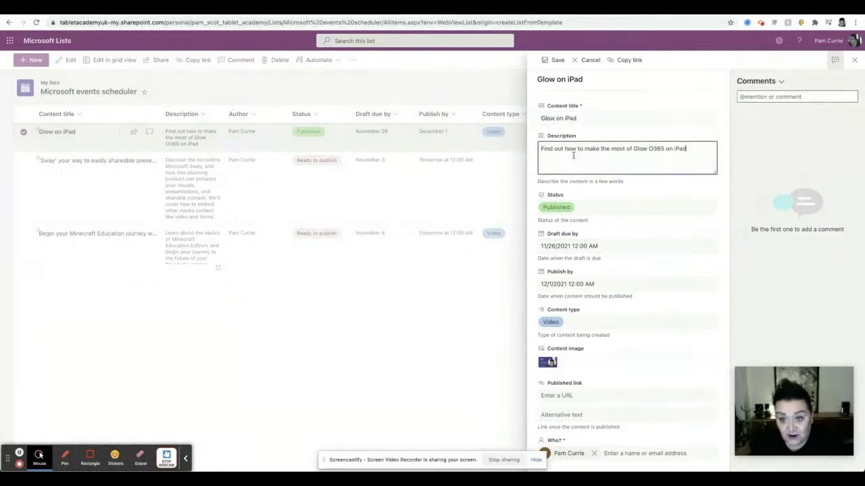
click(594, 207)
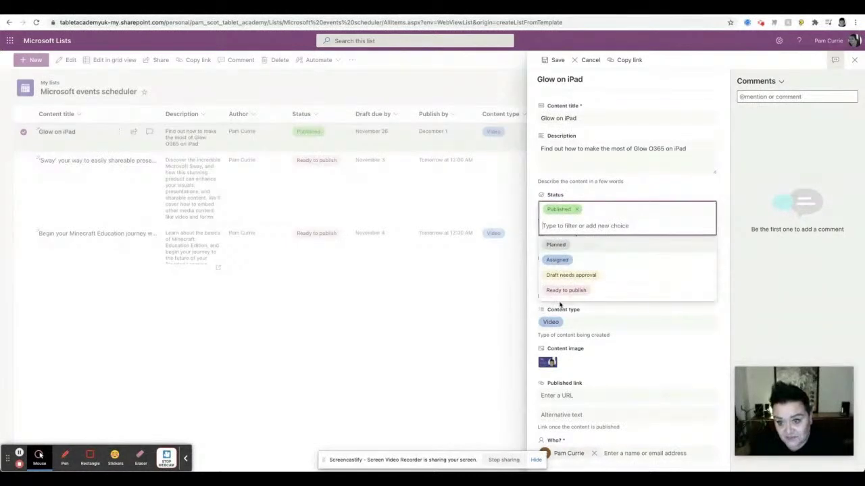
click(598, 192)
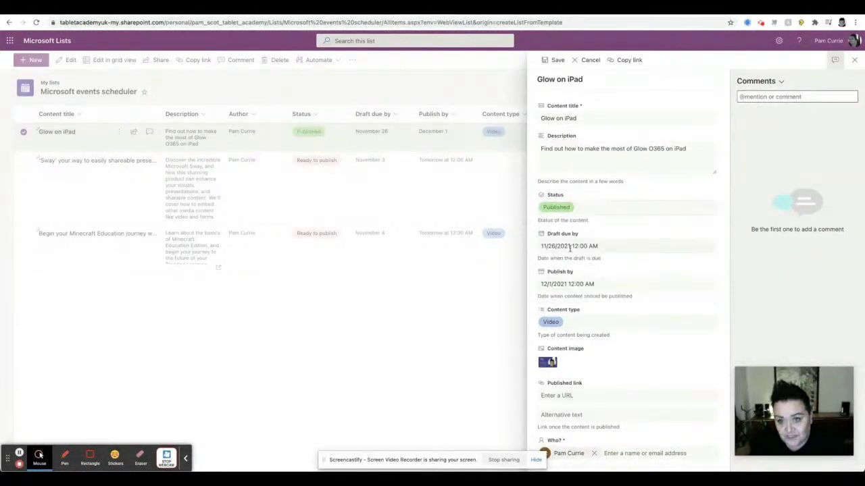
scroll(576, 311, down, 1)
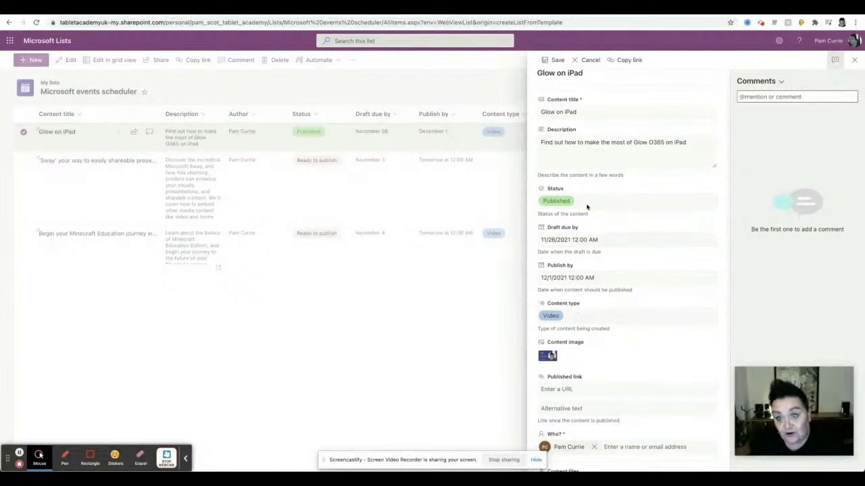
scroll(595, 207, up, 1)
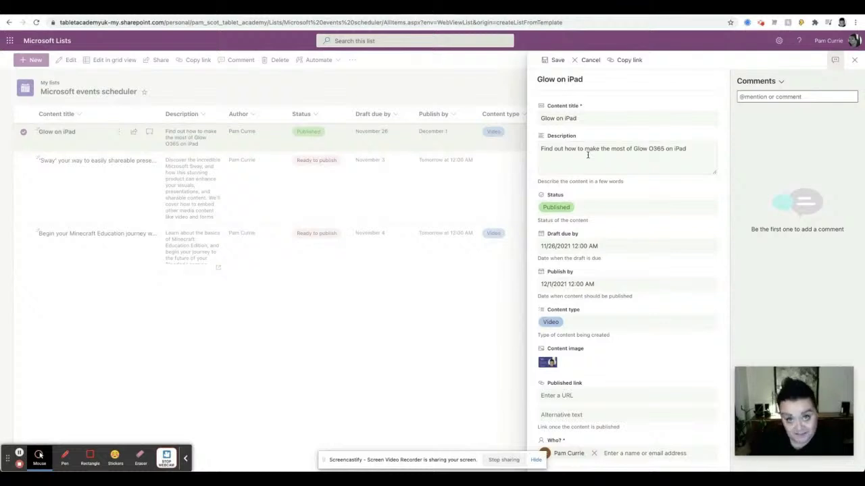
Try the status Draft needs approval on the Glow on iPad item and clear its Status field.
click(598, 211)
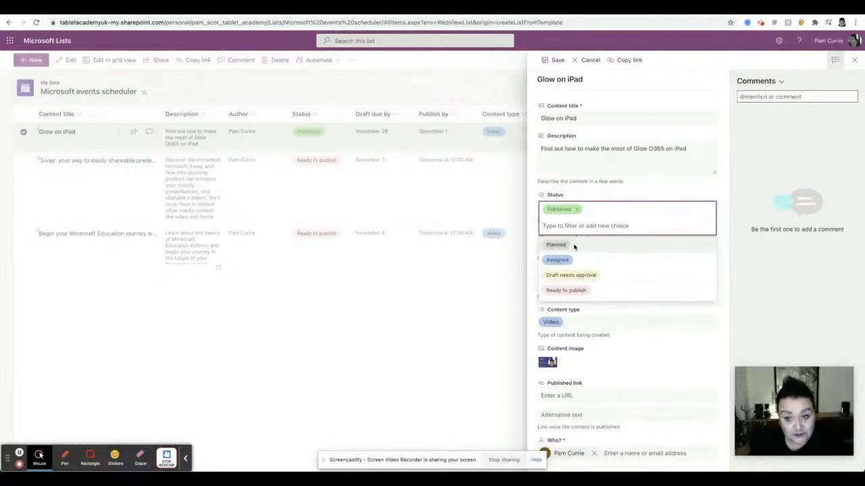
click(571, 276)
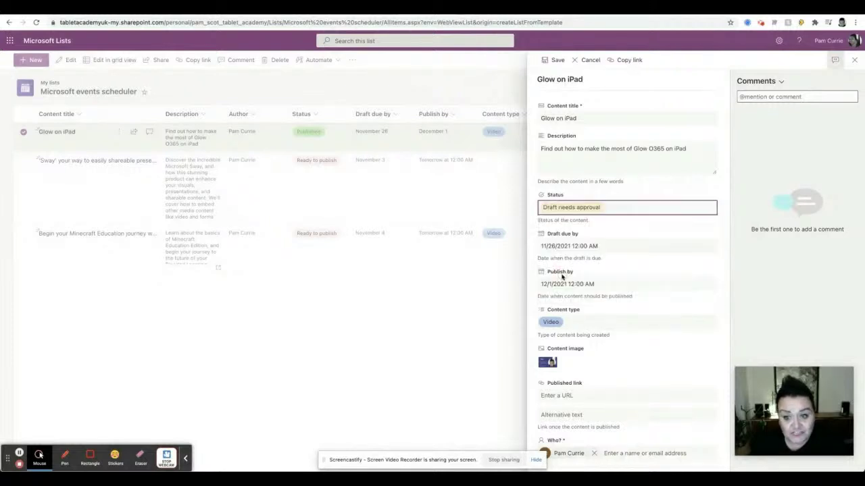
click(630, 210)
click(601, 211)
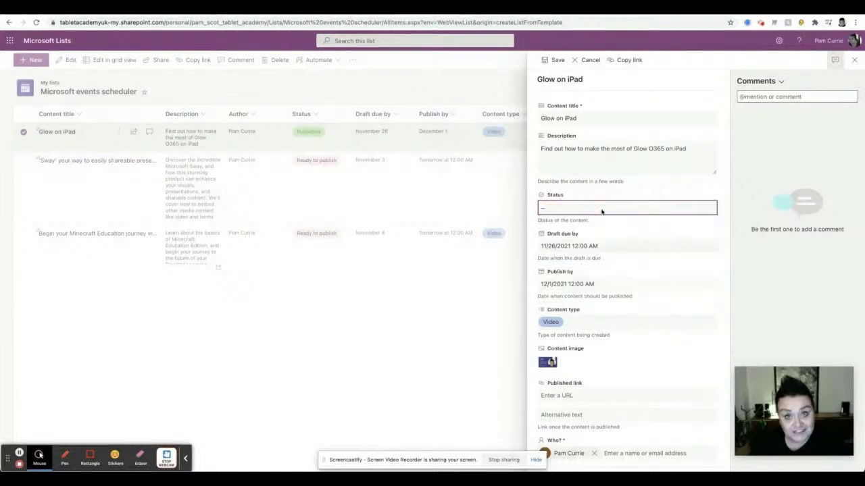
Check the available content type choices and the published link field of the Glow on iPad item.
scroll(585, 291, down, 1)
scroll(585, 291, down, 1)
click(576, 252)
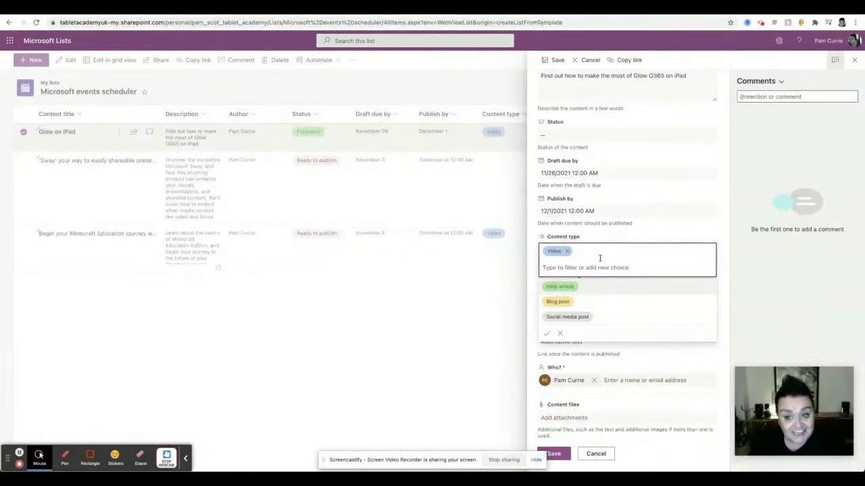
click(632, 231)
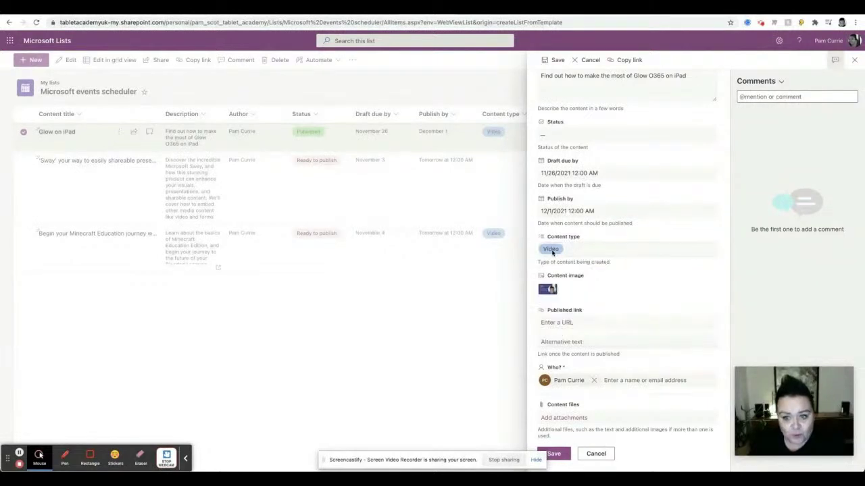
click(568, 323)
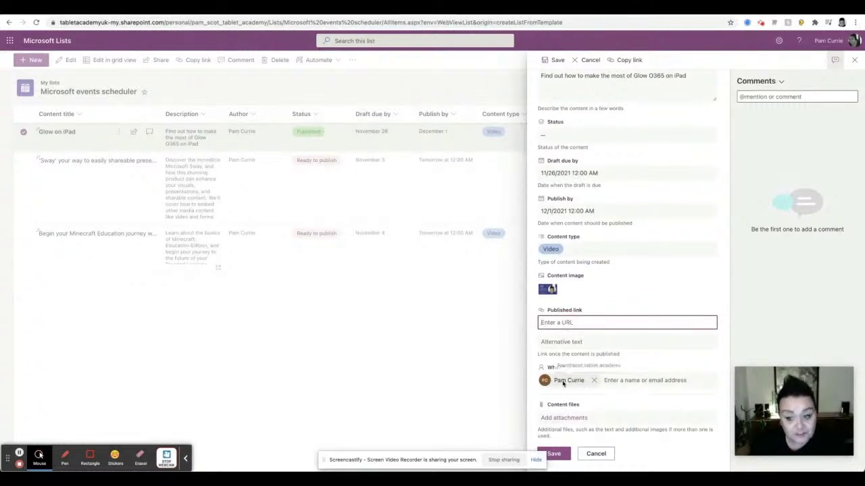
Add a second staff member to the Who? field of the Glow on iPad item.
click(636, 382)
text(niall)
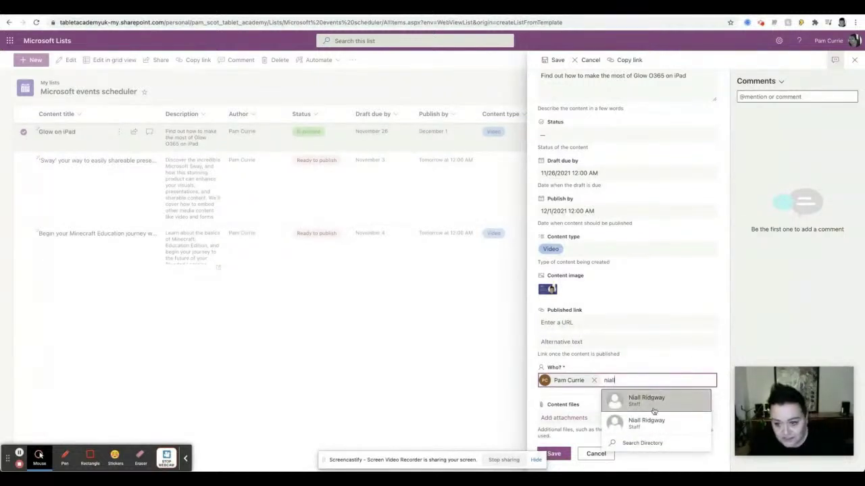
click(653, 401)
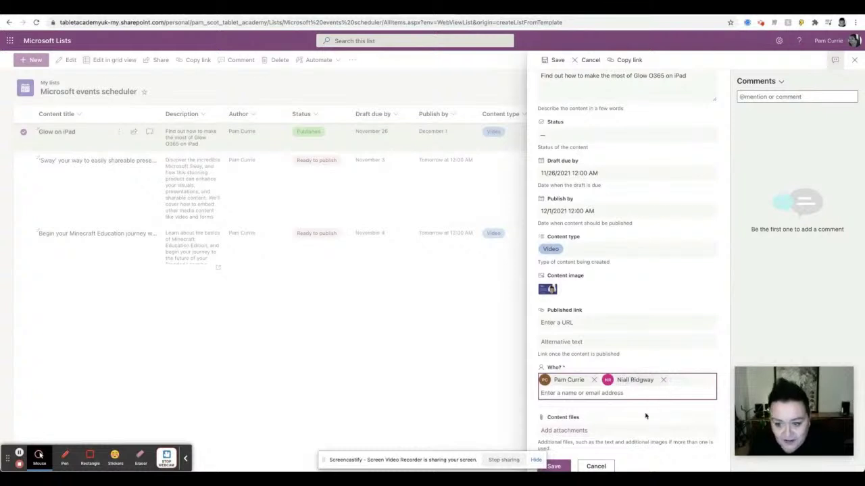
scroll(637, 428, down, 1)
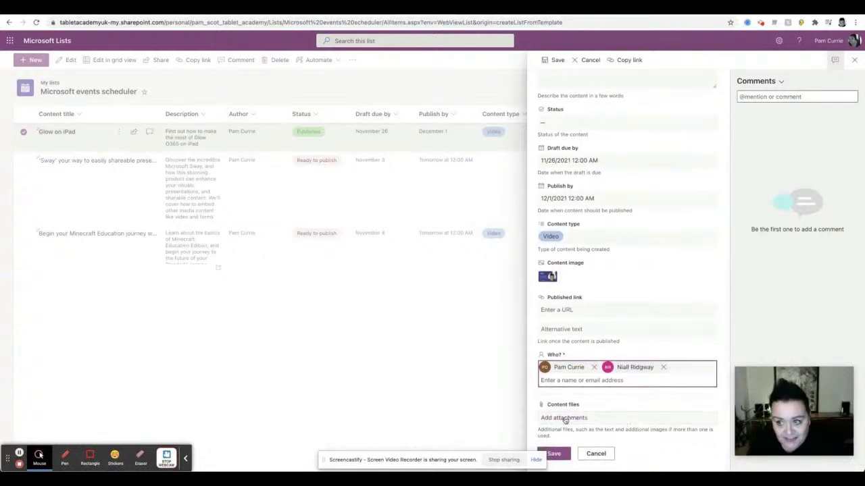
Draft a comment mentioning the second staff member on the Glow on iPad item and save the item.
click(750, 98)
text(@n)
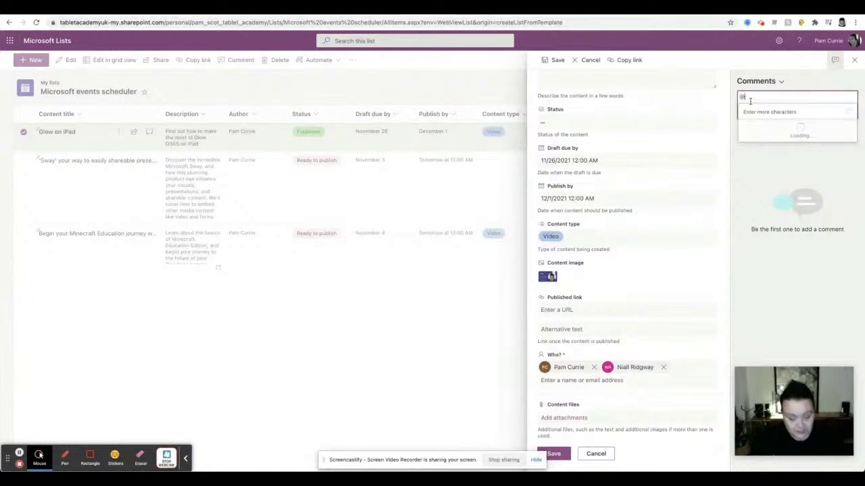
text(iall)
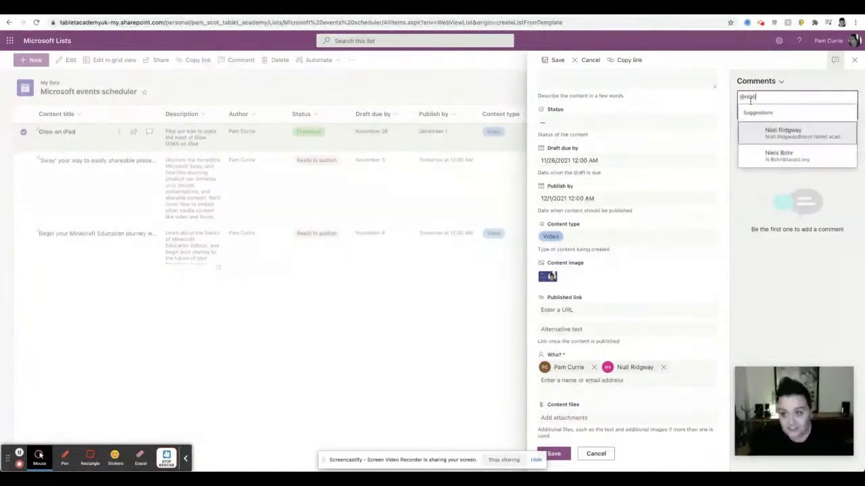
click(768, 129)
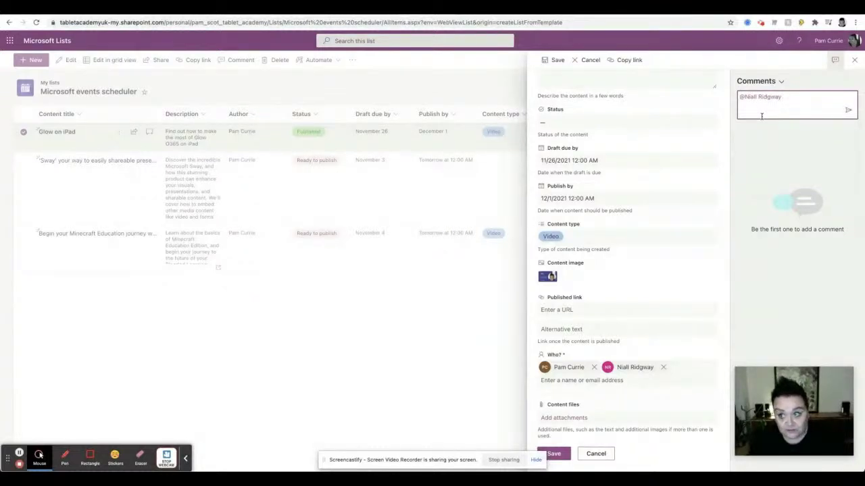
click(561, 457)
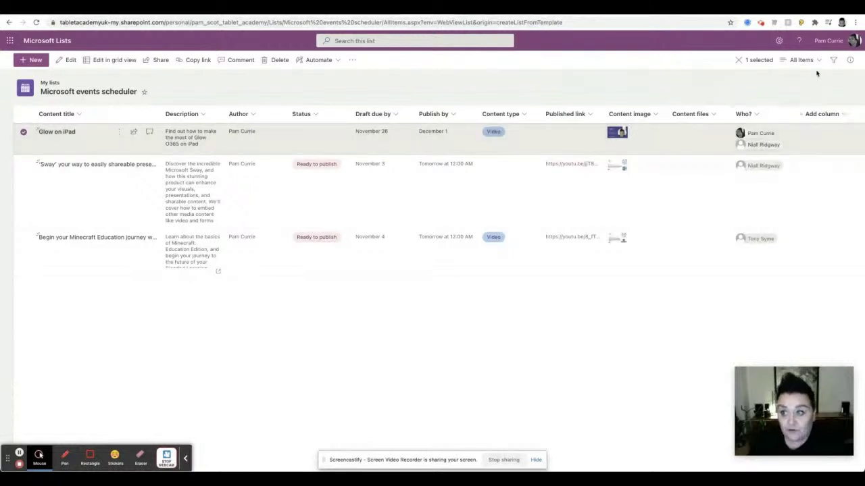
Switch the Microsoft events scheduler list to Gallery view and select the Sway event's card.
click(808, 61)
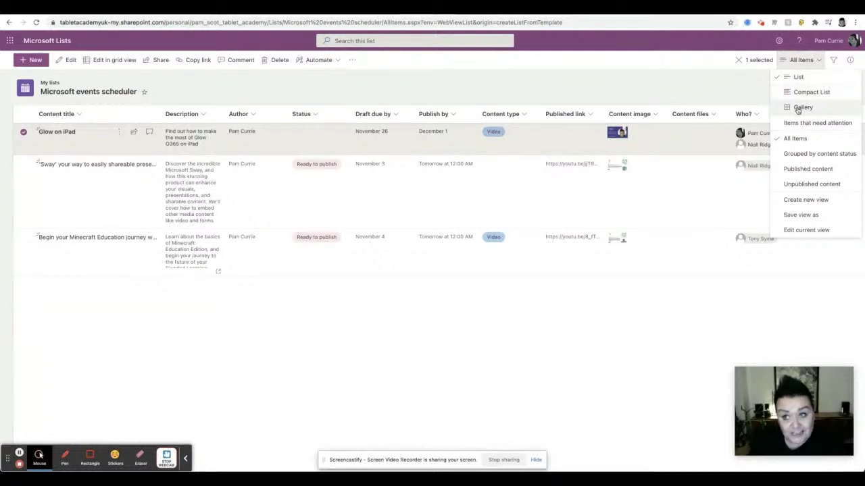
click(618, 100)
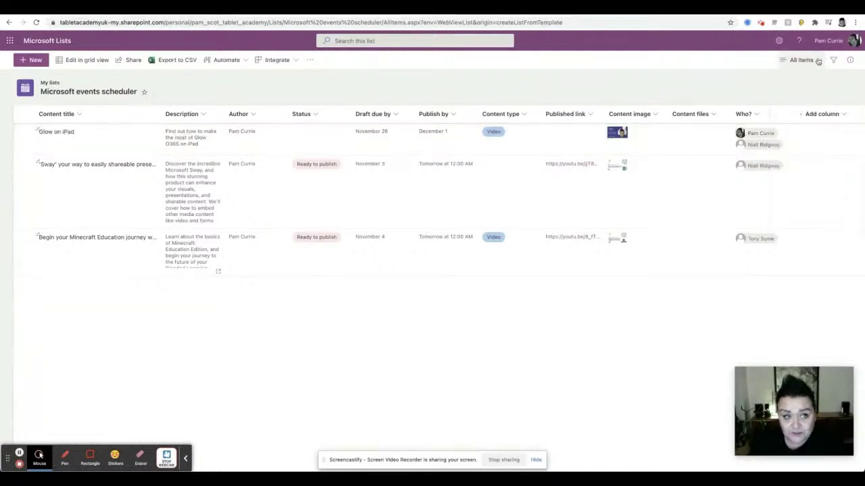
click(818, 61)
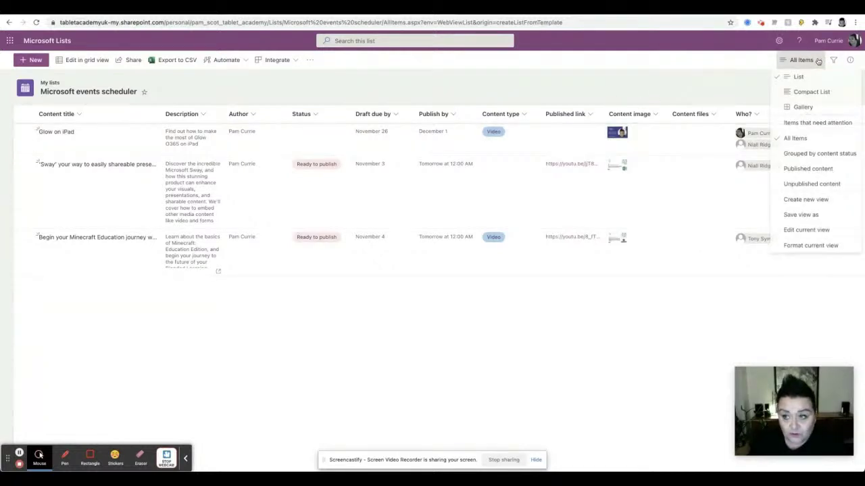
click(802, 108)
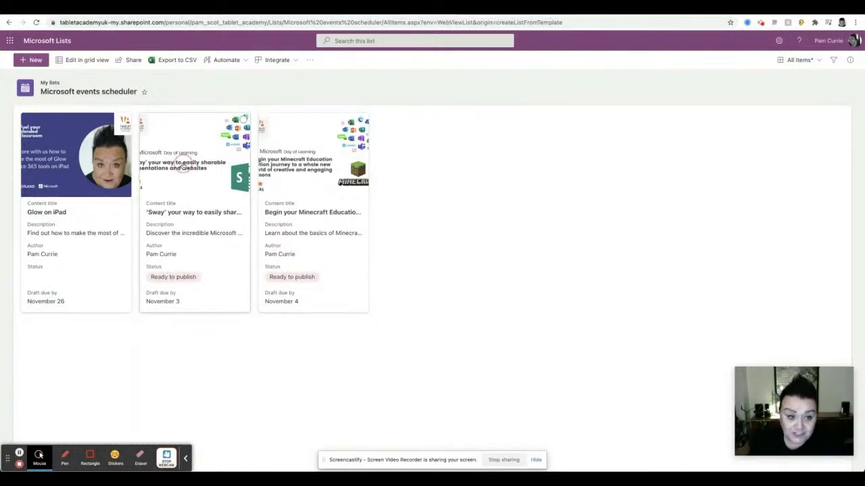
click(184, 166)
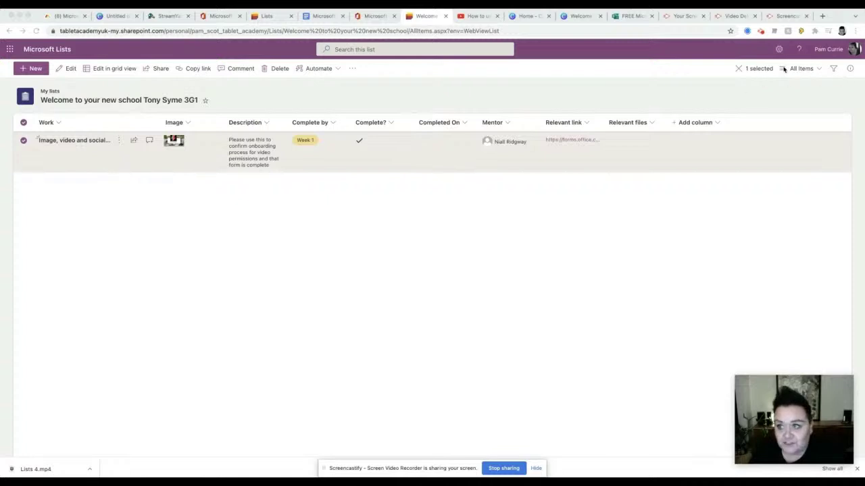
Show the Welcome to your new school list in Gallery view and open its Image, video and social media permissions form item.
click(804, 68)
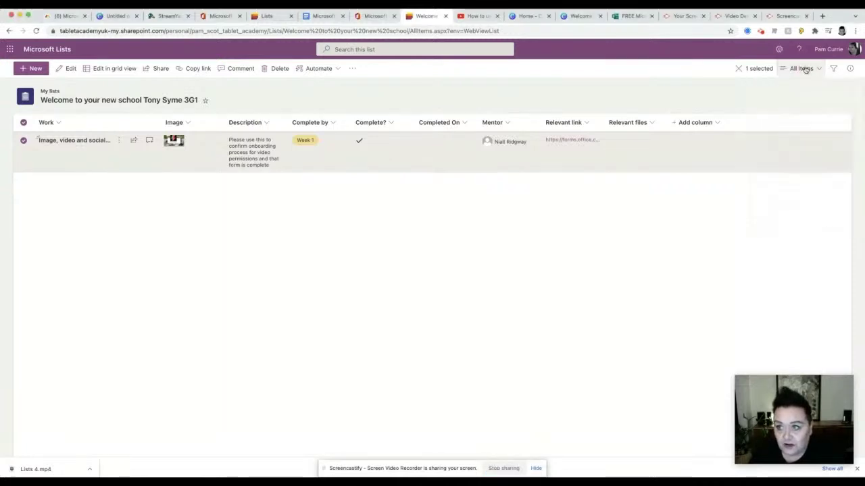
click(788, 115)
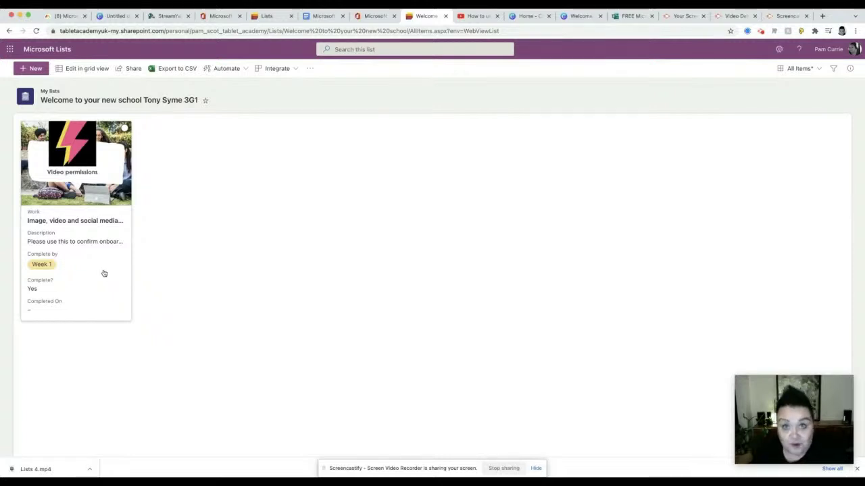
click(87, 194)
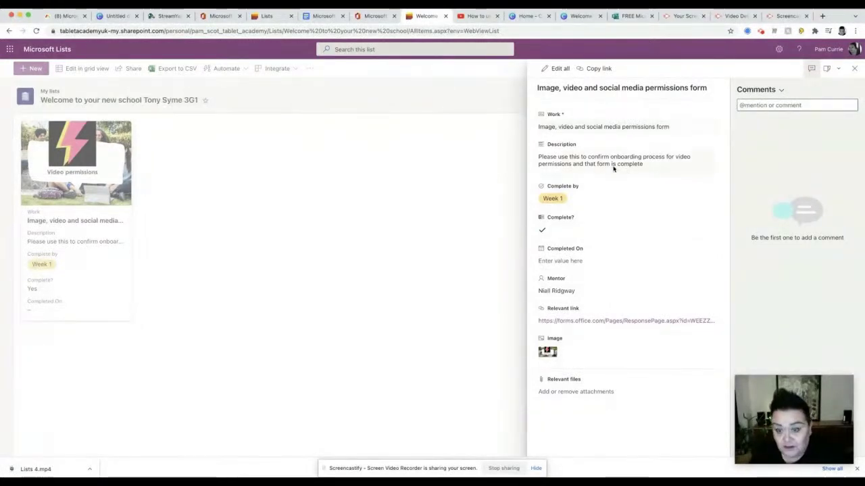
Check the available Complete by choices and the Complete? field of the permissions form item.
click(555, 199)
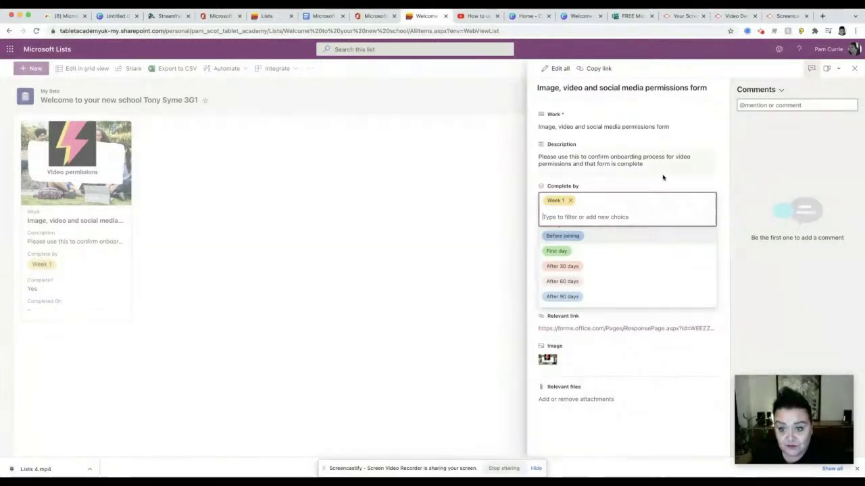
click(729, 176)
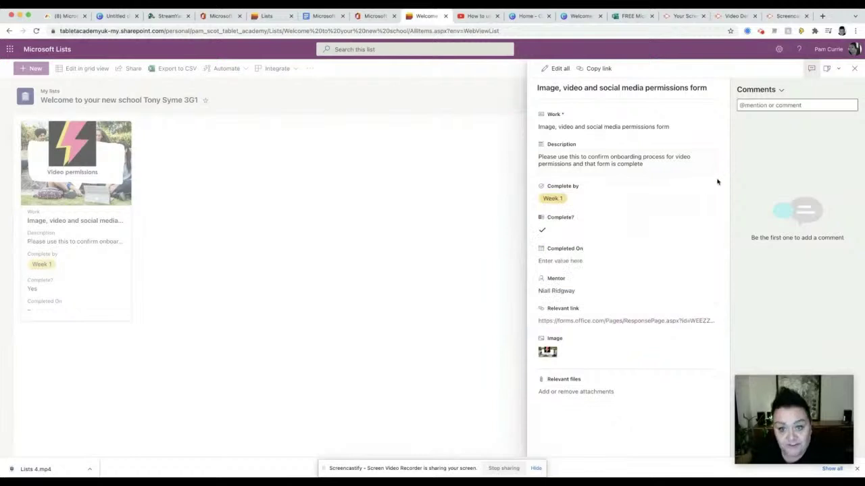
click(552, 230)
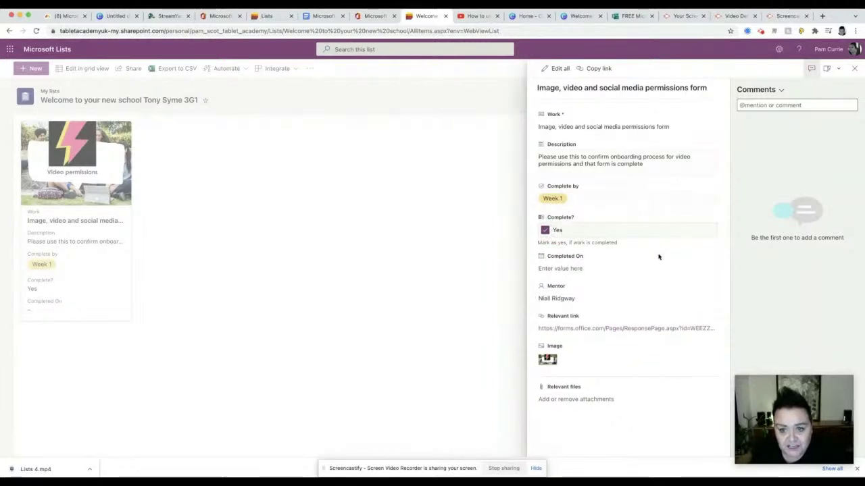
Set the permissions form item's Completed On date to 11/10/2021 and close the item.
click(635, 269)
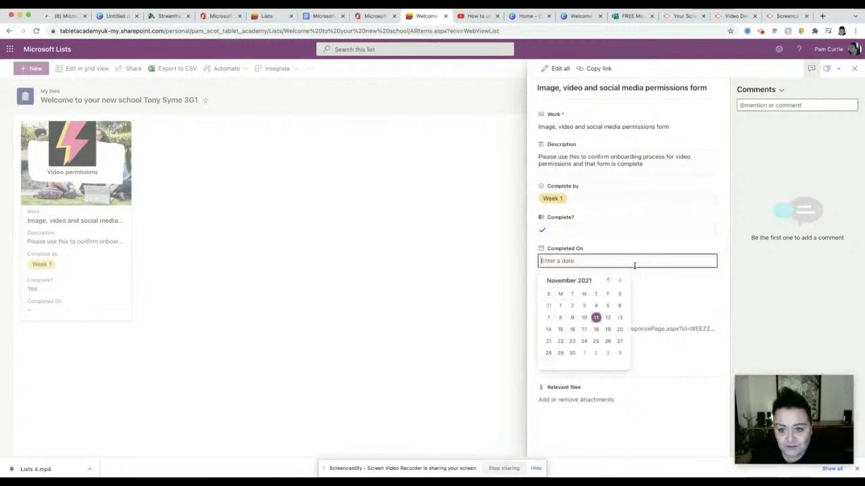
click(582, 318)
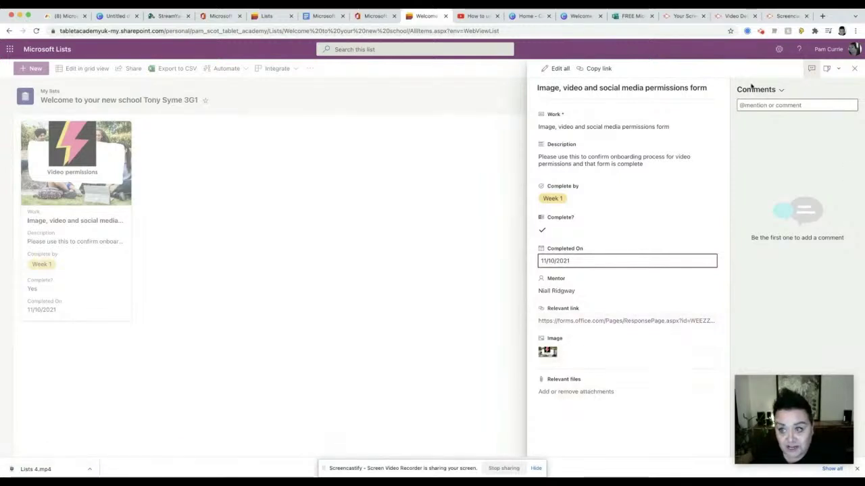
click(766, 104)
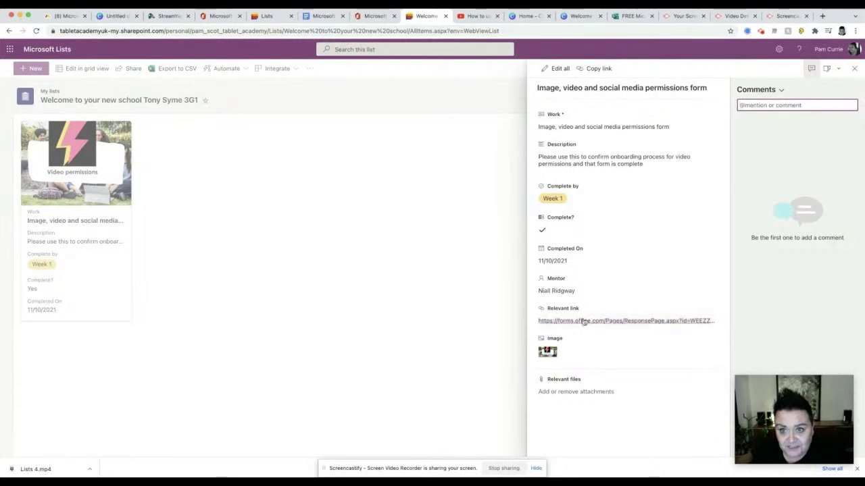
click(405, 335)
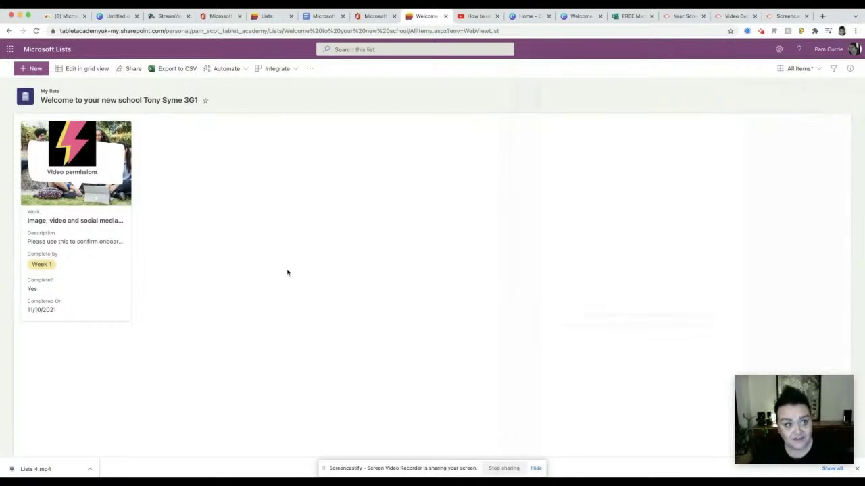
Start a new list item with the work title Medical conditions and the description "Please get parental medical notes updated".
click(35, 68)
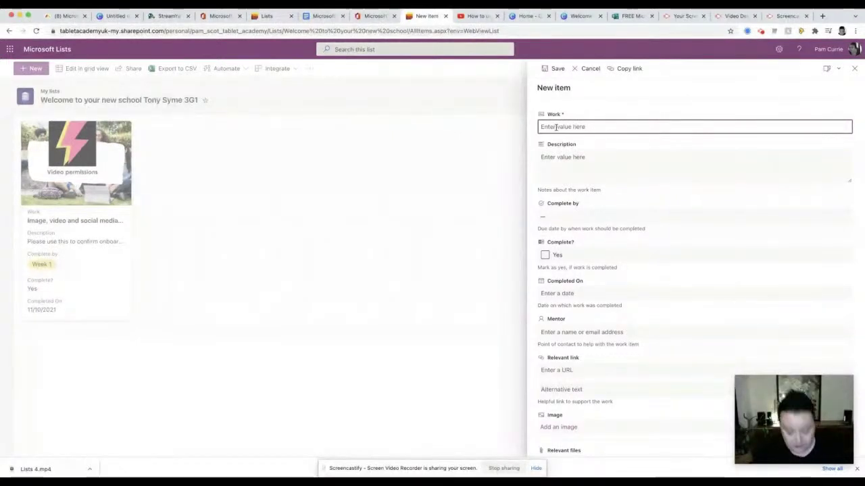
text(Medical conditions)
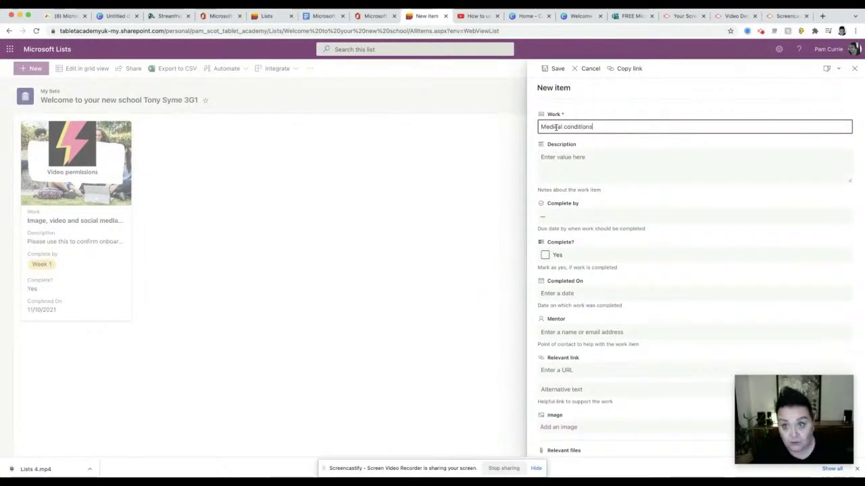
click(574, 156)
text(Please c)
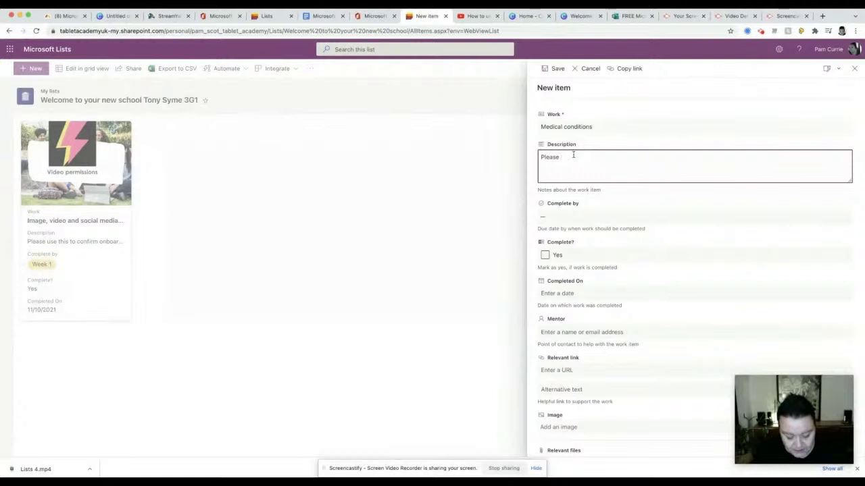
text(par)
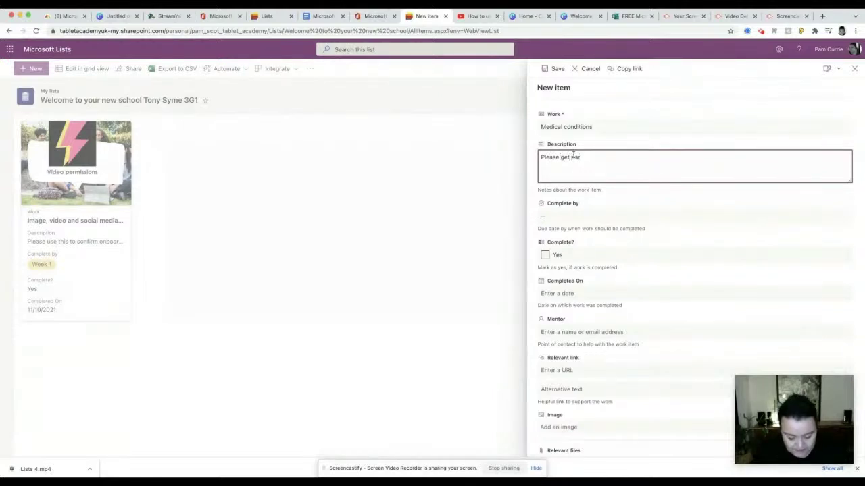
text(ental medical notes updates)
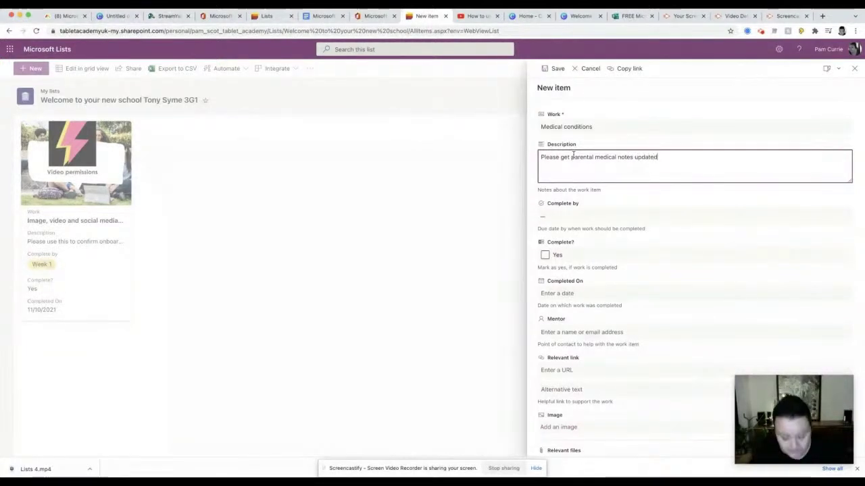
Set the new item's Complete by to Before joining, mark it complete and set Completed On to 11/1/2021.
click(567, 218)
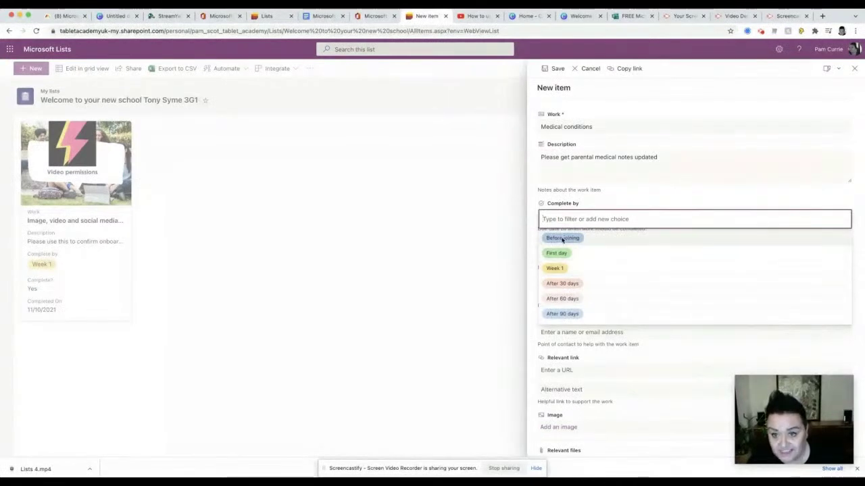
click(562, 237)
click(548, 258)
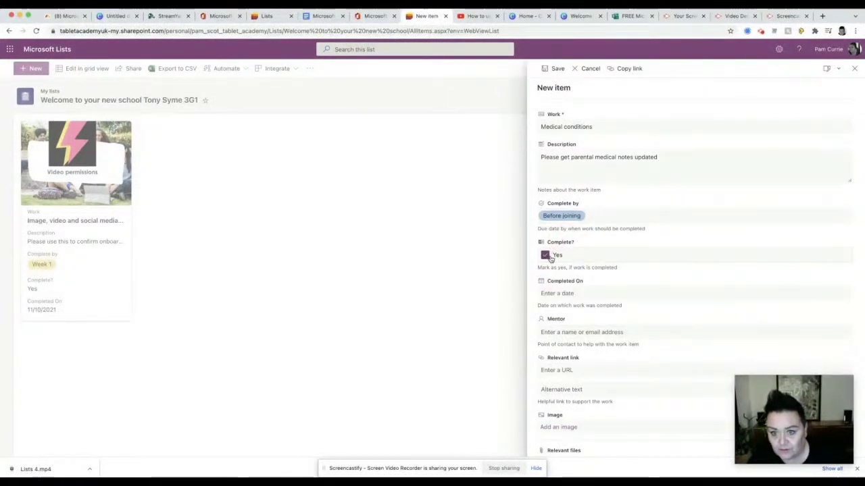
click(565, 294)
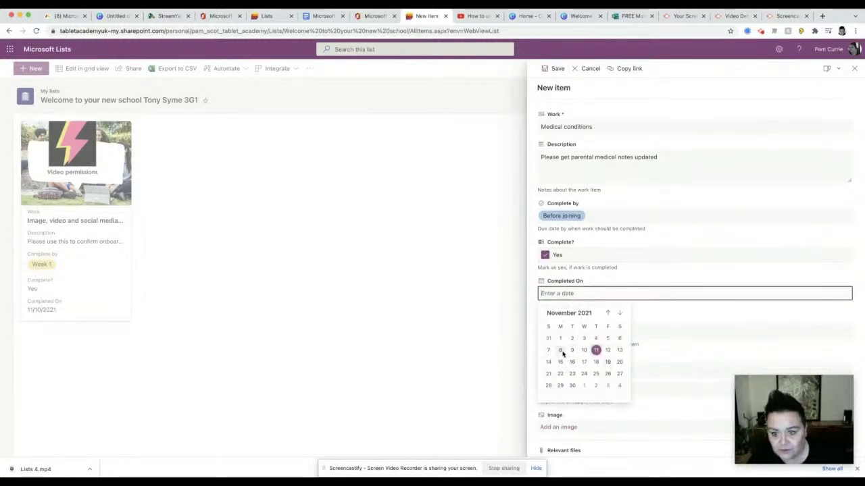
click(561, 337)
Assign a staff member as Mentor of the Medical conditions item.
click(573, 334)
text(@)
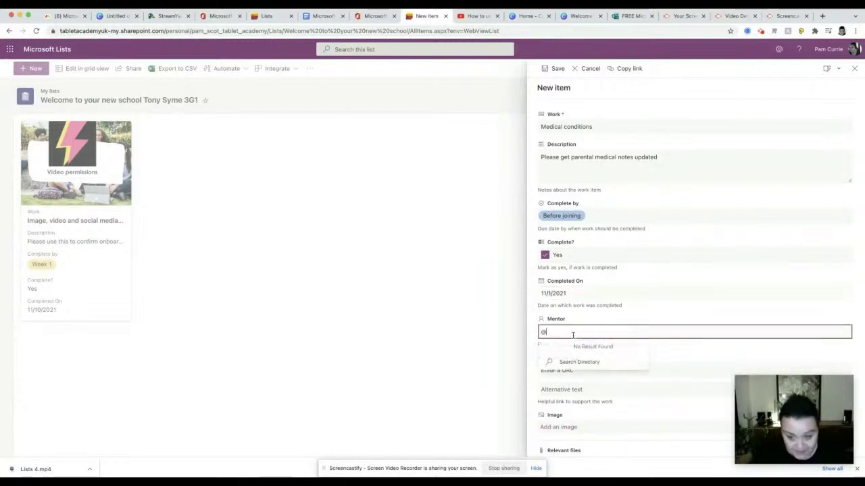
text(niall)
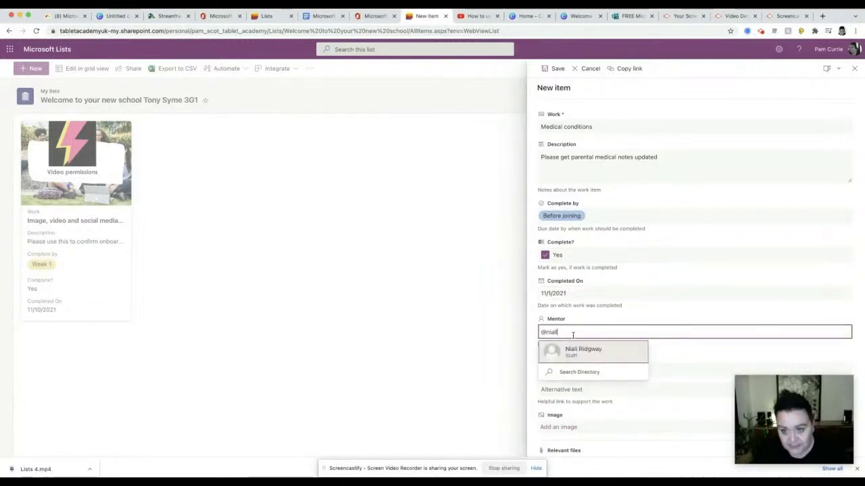
click(582, 353)
Add the image 2.jpg to the Medical conditions item.
scroll(584, 354, down, 2)
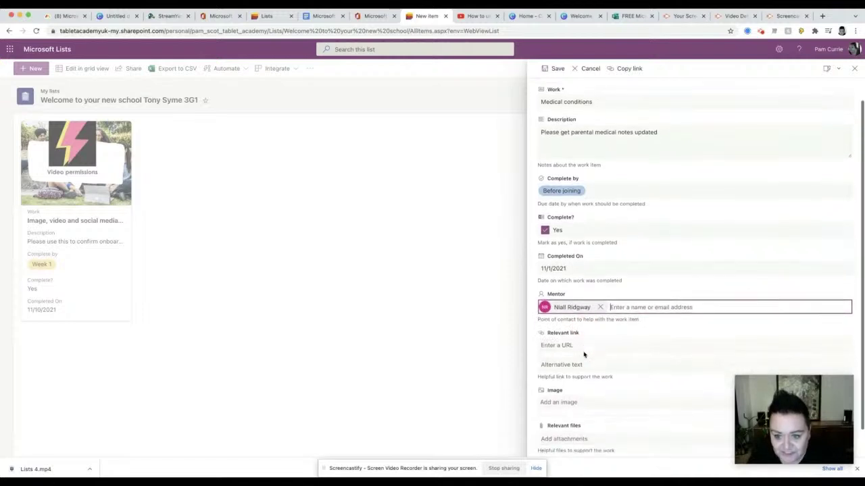
click(566, 315)
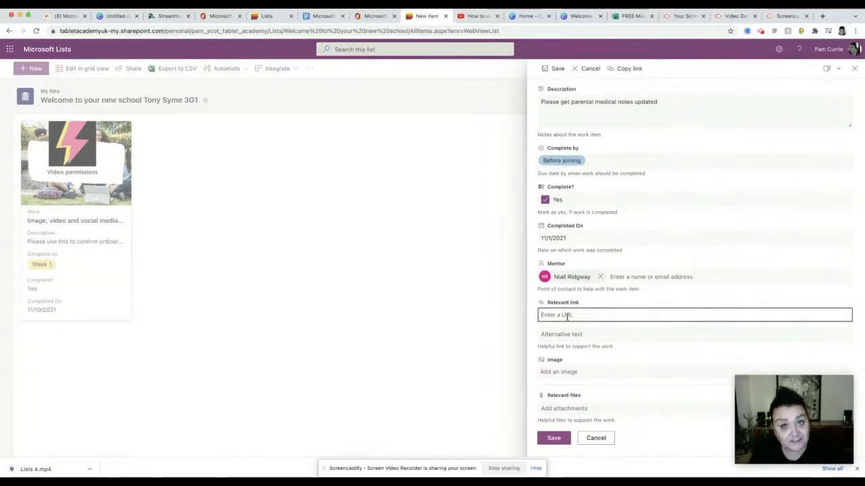
click(564, 372)
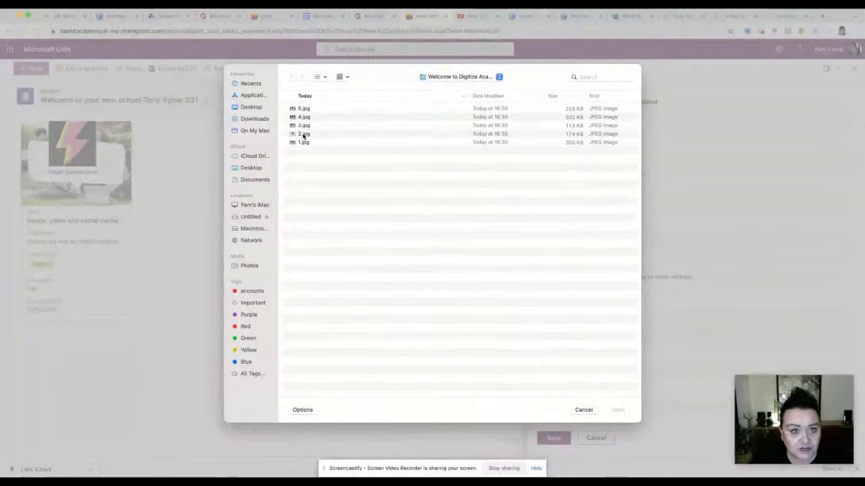
double_click(303, 134)
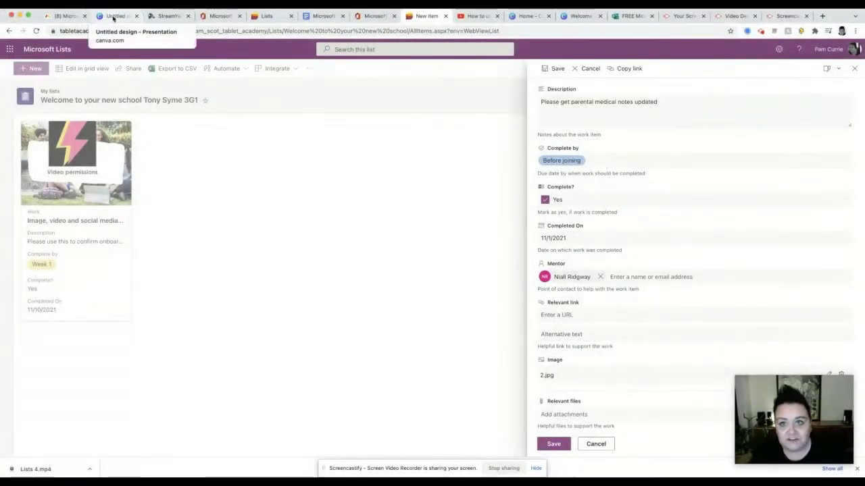
Switch to the Welcome to Digitize Academy design in Canva and examine its Medical page.
click(580, 17)
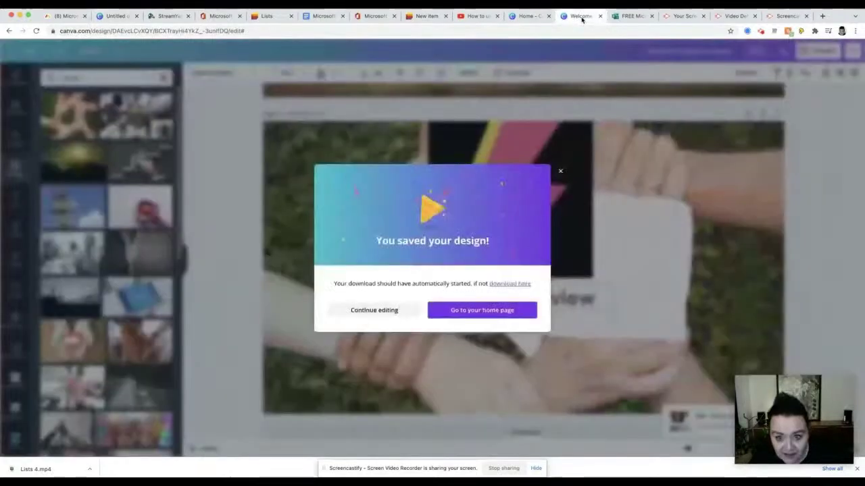
click(560, 172)
scroll(561, 174, up, 20)
scroll(561, 174, down, 3)
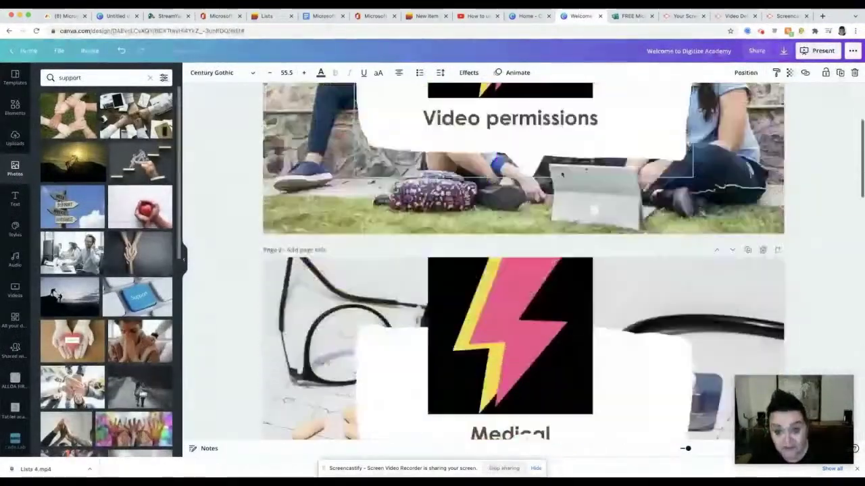
scroll(561, 174, down, 5)
click(513, 272)
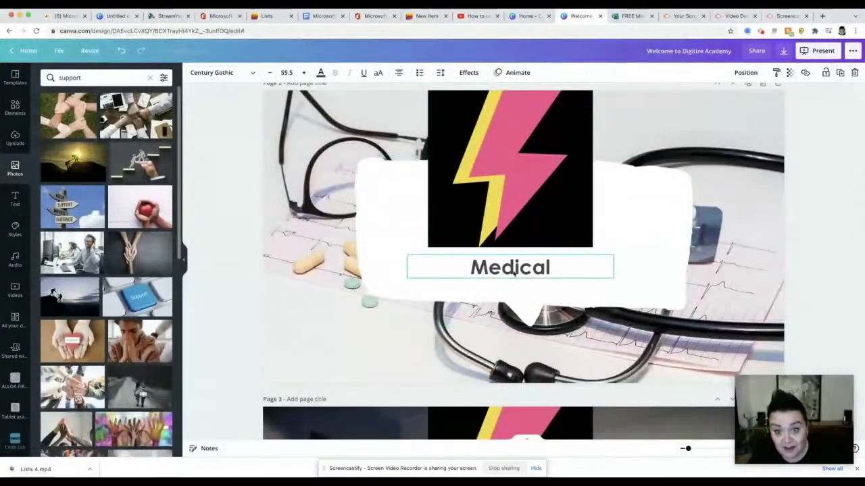
Return to the new item form in Microsoft Lists and save the Medical conditions item.
click(422, 17)
scroll(603, 341, down, 1)
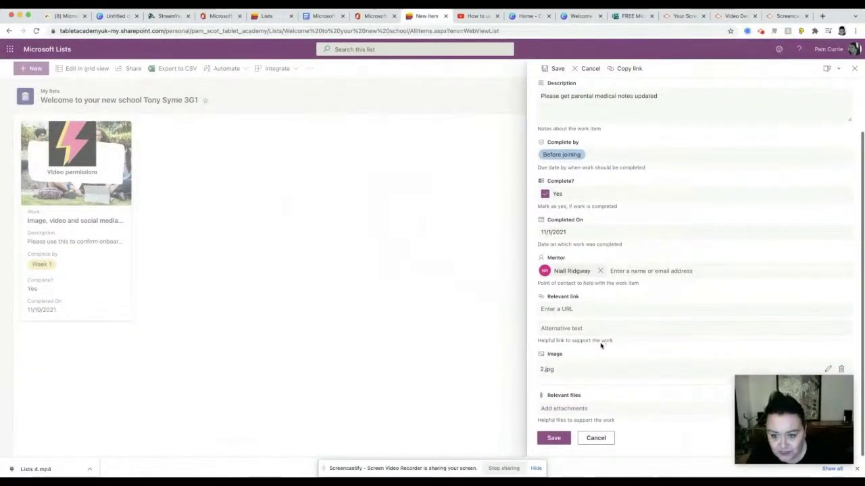
click(554, 438)
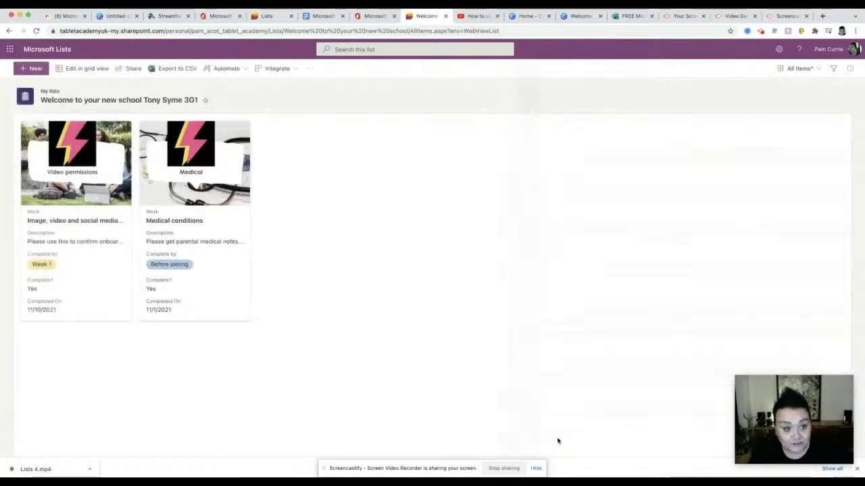